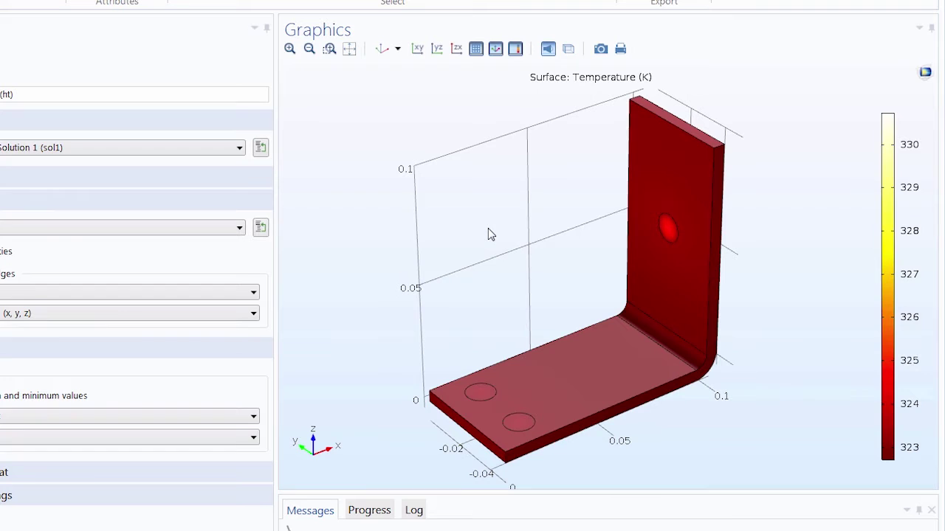
# Step: Rotate, pan and zoom the temperature plot to look across the bracket's flat faces at a smaller size
pyautogui.moveTo(488, 229); pyautogui.dragTo(631, 152)
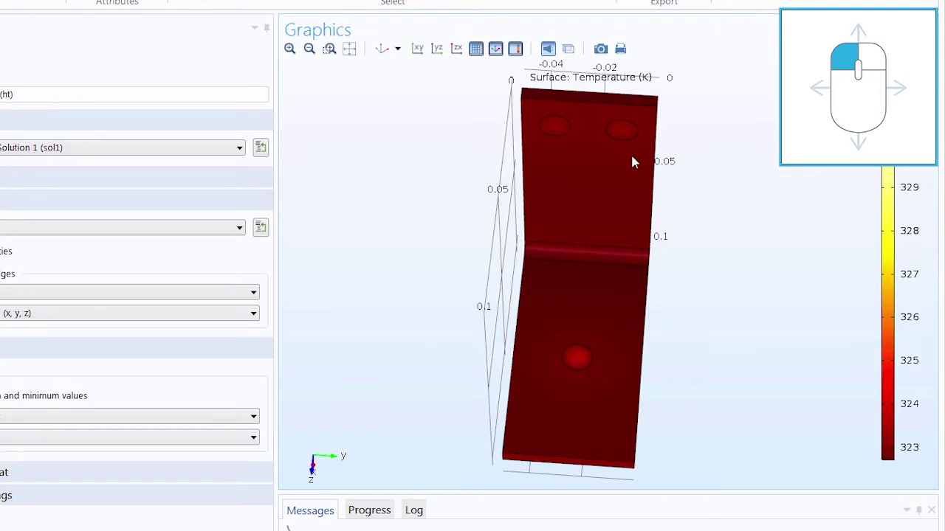
pyautogui.rightClick(702, 259)
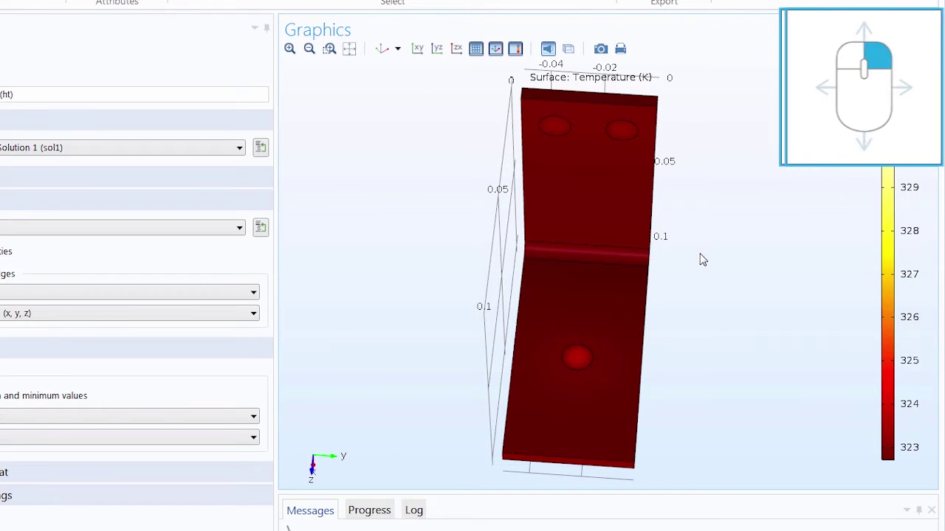
pyautogui.moveTo(702, 259); pyautogui.dragTo(717, 246, button='right')
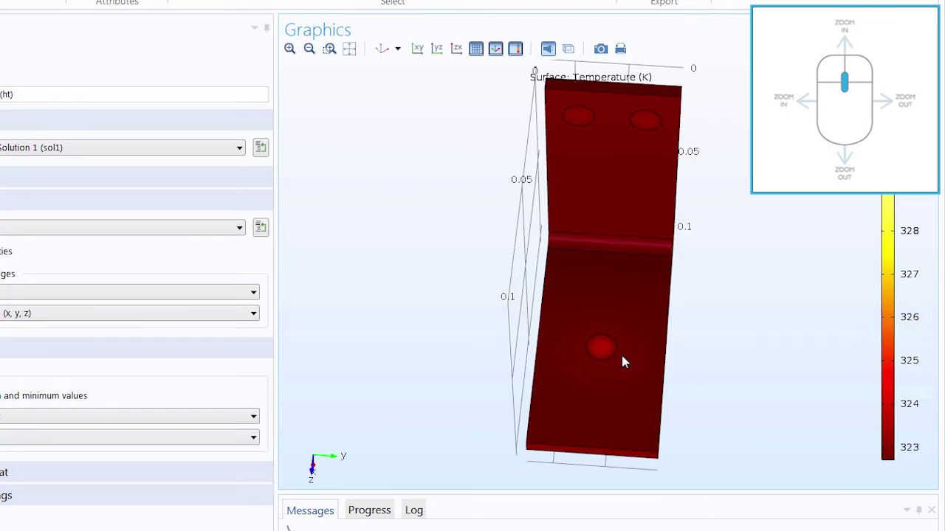
pyautogui.moveTo(622, 359); pyautogui.dragTo(635, 413, button='middle')
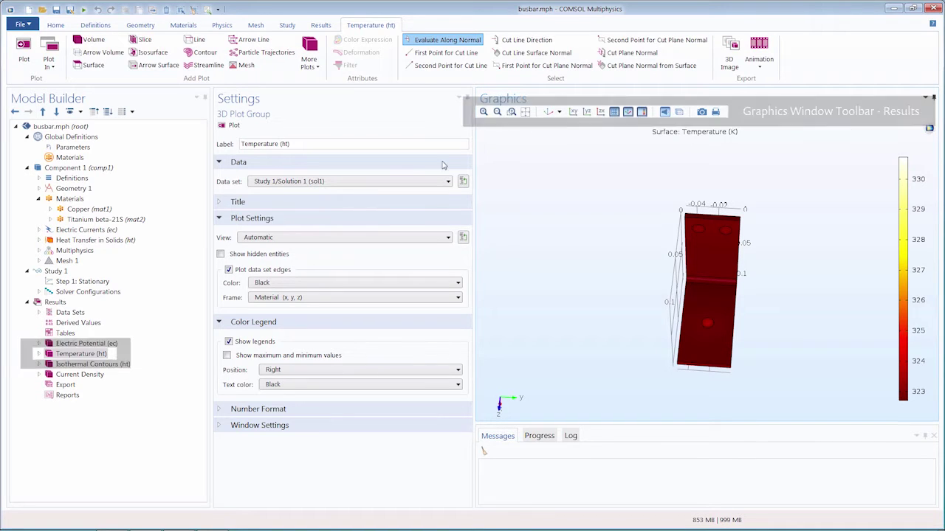
# Step: Select Geometry 1 to show the plain busbar geometry with length unit m and Degrees
pyautogui.click(88, 190)
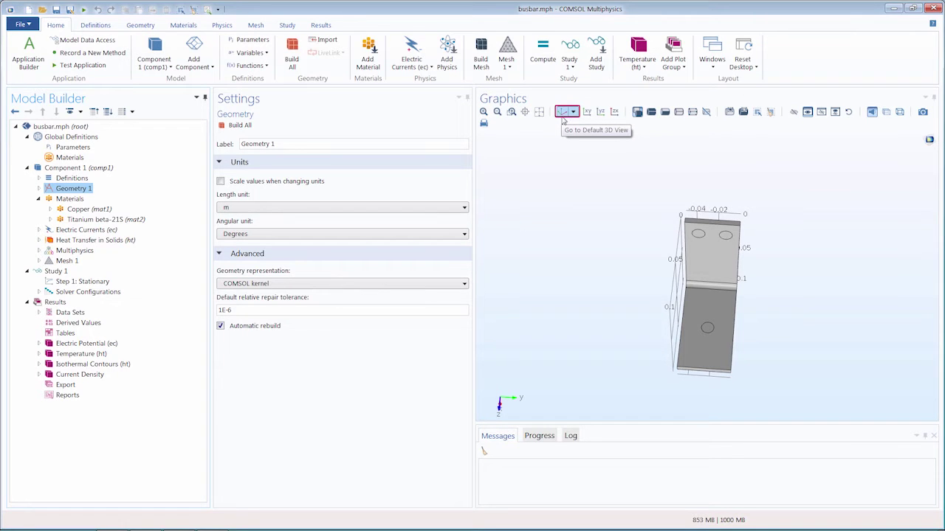
# Step: Return to the default 3D view, zoom in twice on the bend, then zoom back out
pyautogui.click(564, 118)
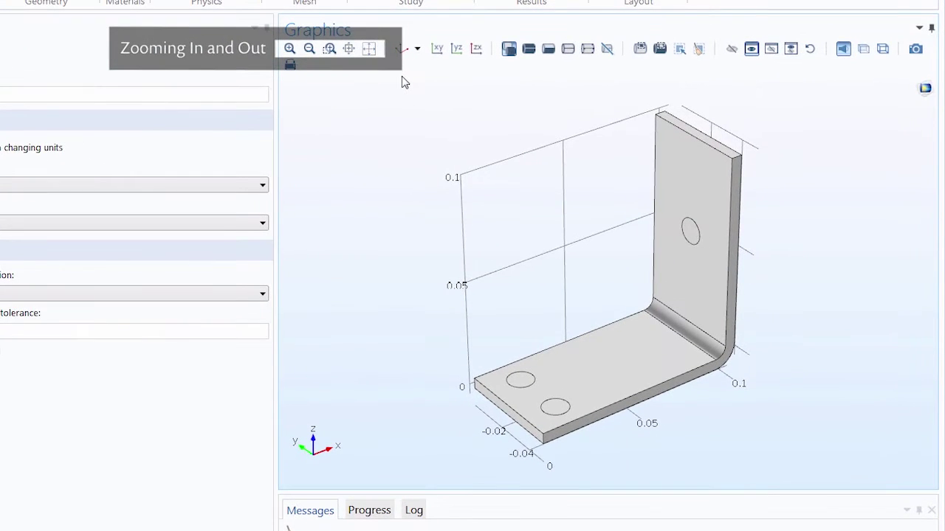
pyautogui.click(289, 48)
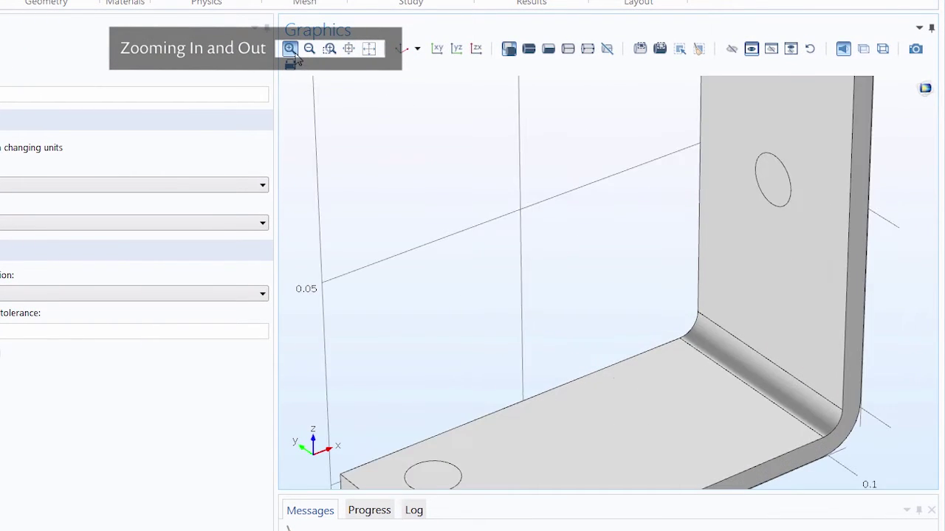
pyautogui.click(289, 48)
pyautogui.click(314, 54)
pyautogui.click(315, 53)
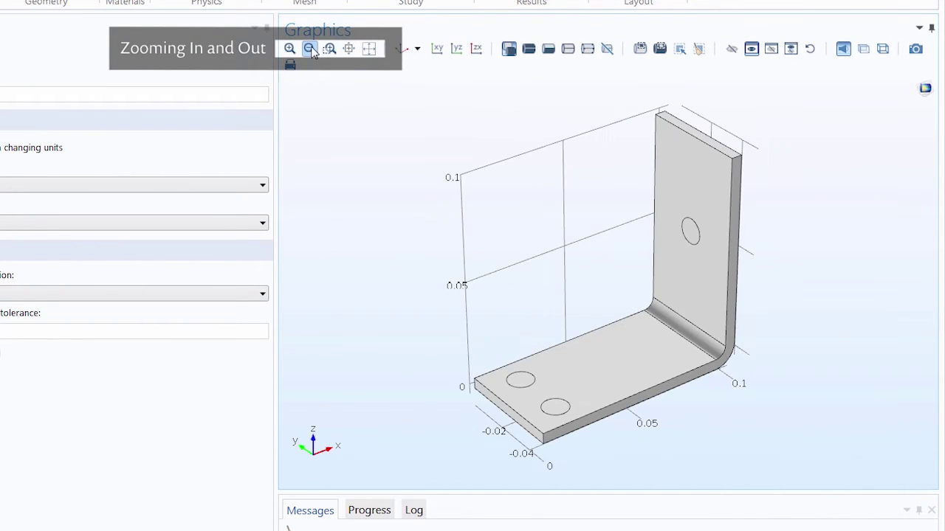
# Step: Zoom-box onto the base's bolt holes, then fit the whole bracket back into view
pyautogui.click(330, 48)
pyautogui.moveTo(460, 333); pyautogui.dragTo(589, 440)
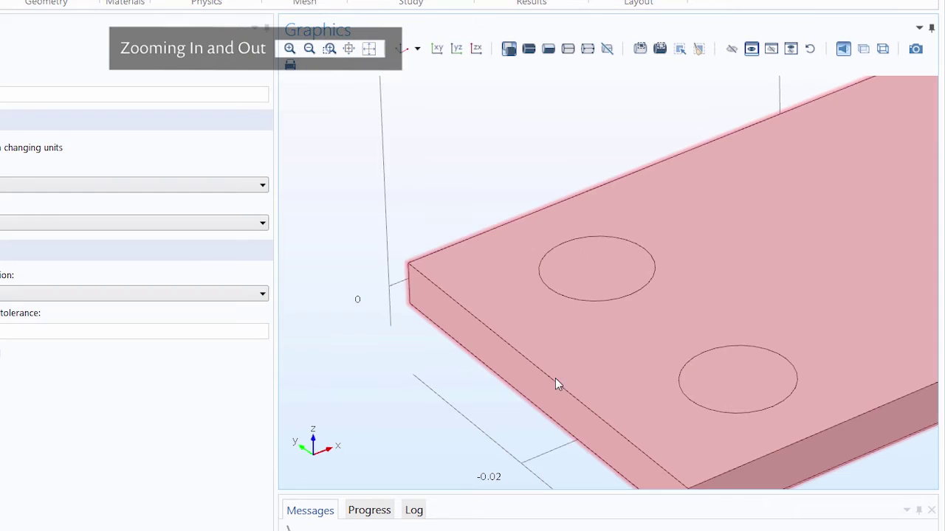
pyautogui.click(370, 52)
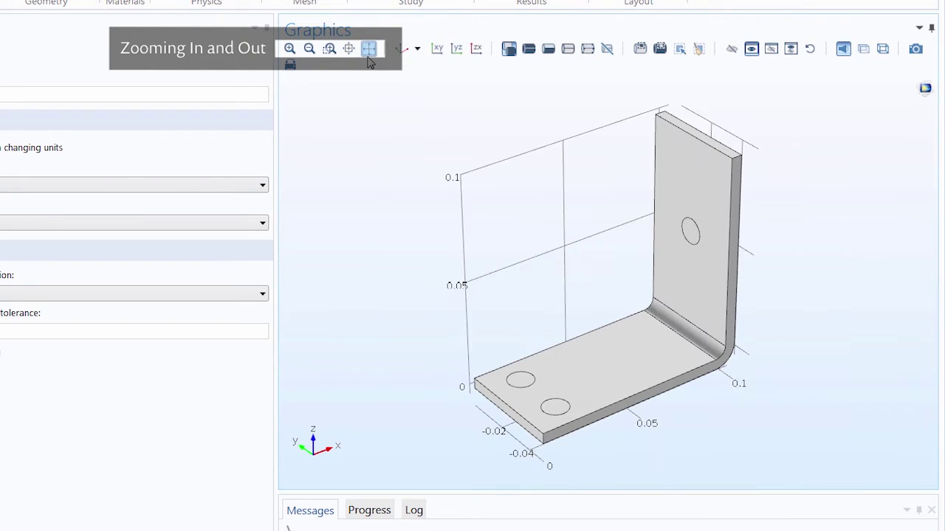
pyautogui.click(436, 59)
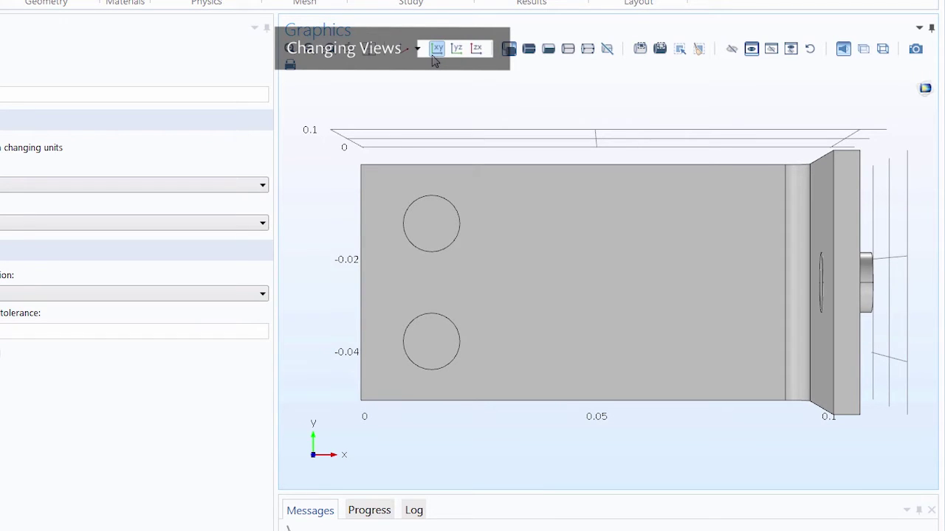
pyautogui.click(436, 59)
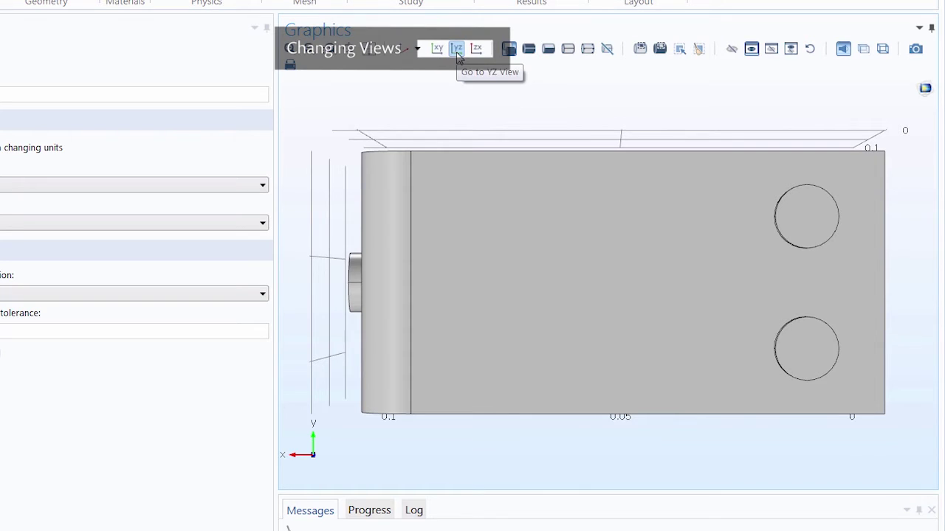
pyautogui.click(458, 58)
pyautogui.click(458, 57)
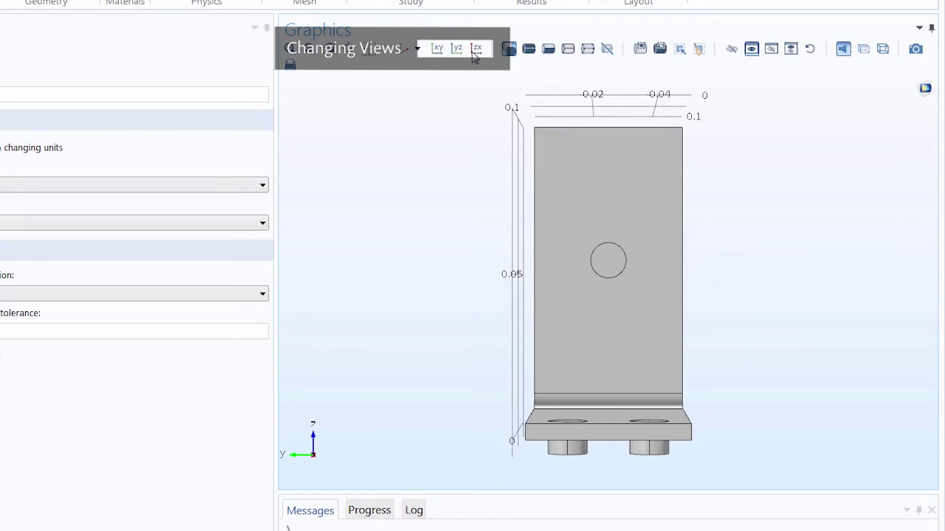
pyautogui.click(477, 52)
pyautogui.click(478, 53)
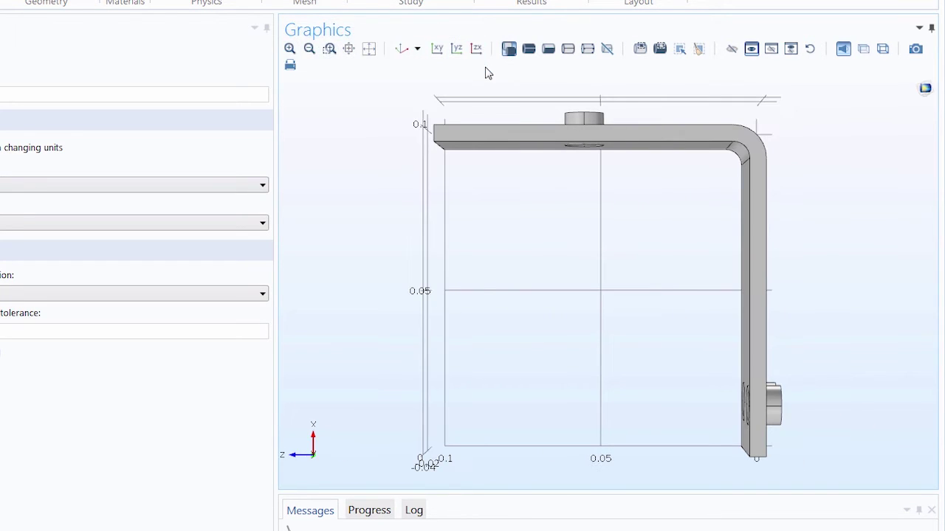
pyautogui.click(403, 58)
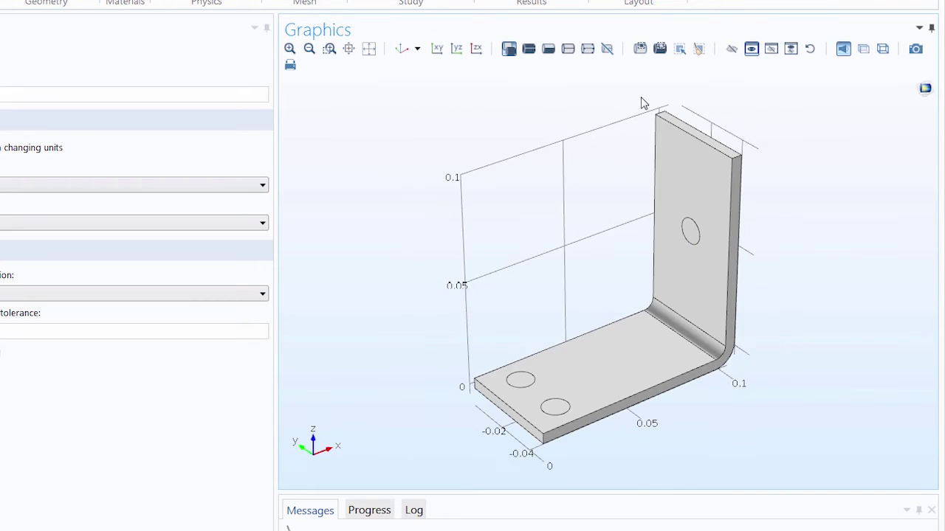
# Step: Toggle transparency and wireframe rendering on the busbar
pyautogui.click(846, 58)
pyautogui.click(846, 58)
pyautogui.click(863, 48)
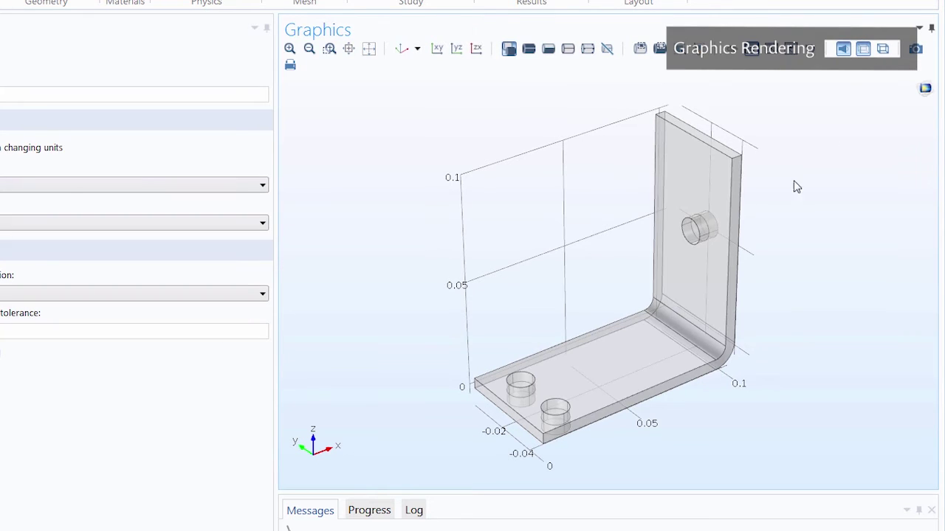
pyautogui.click(883, 49)
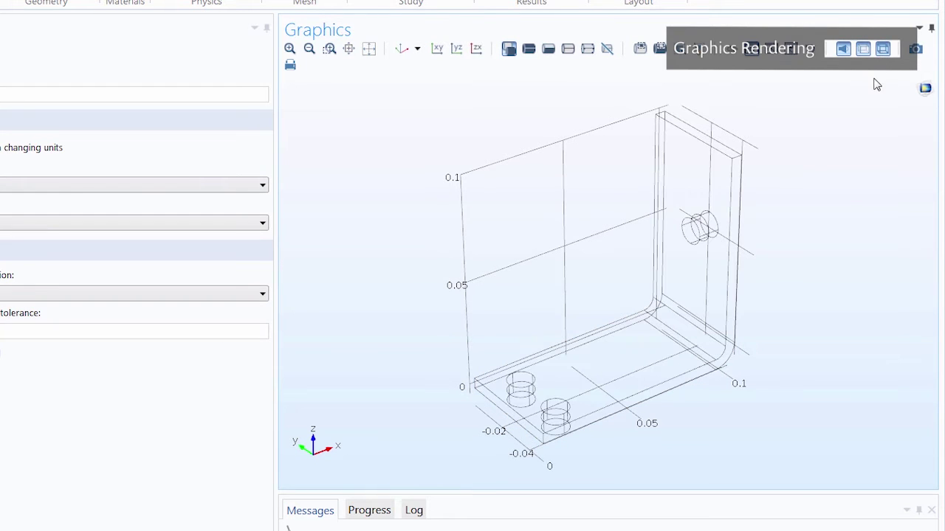
pyautogui.click(863, 48)
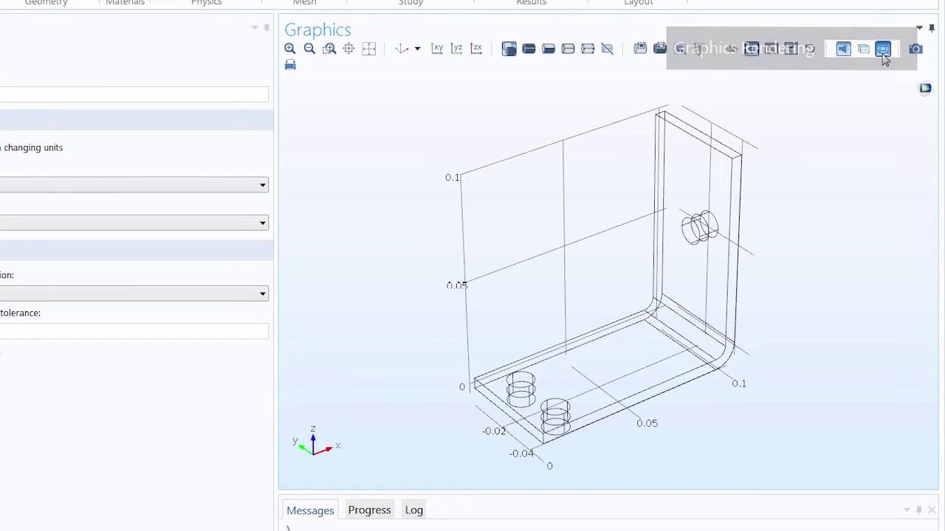
# Step: Return to solid, semi-transparent rendering and show the Copper (mat1) material settings
pyautogui.click(883, 50)
pyautogui.click(863, 49)
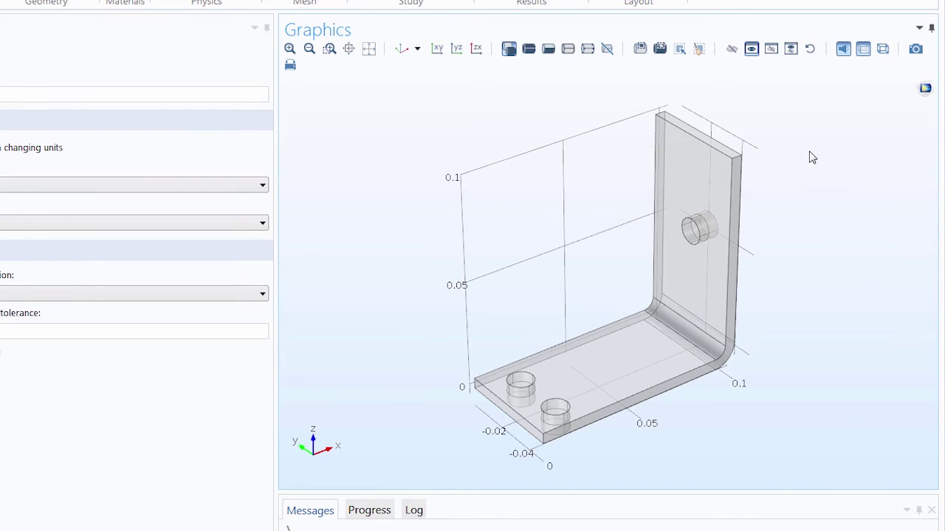
pyautogui.click(109, 209)
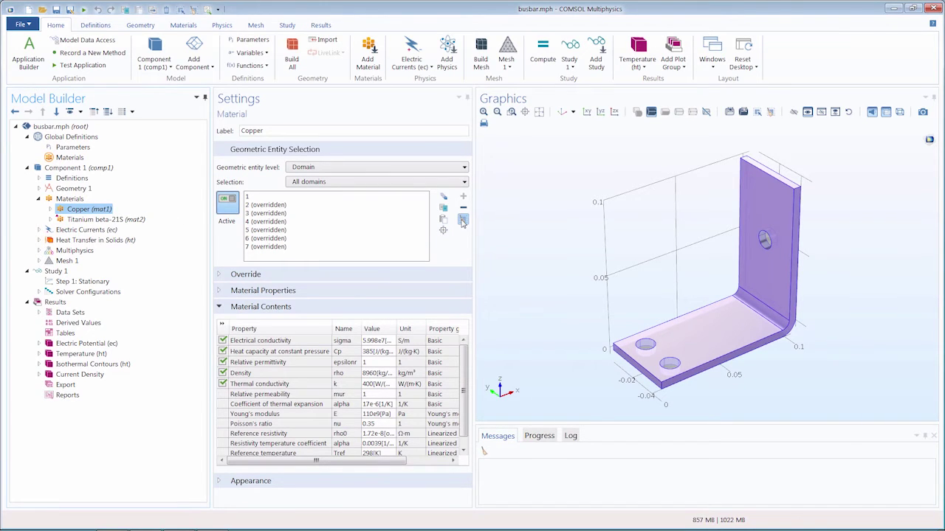
# Step: Assign Copper manually to domain 1 only, then zoom onto the base and its two bolts
pyautogui.click(463, 220)
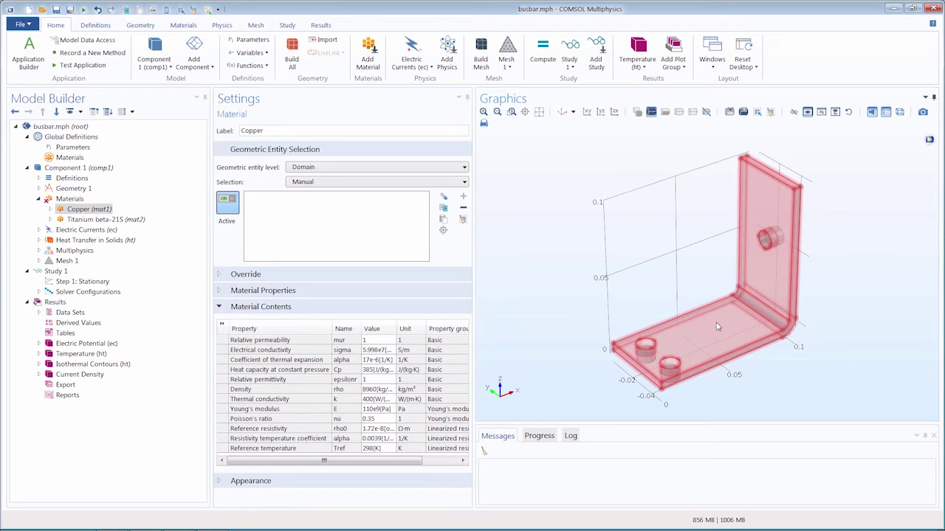
pyautogui.click(718, 327)
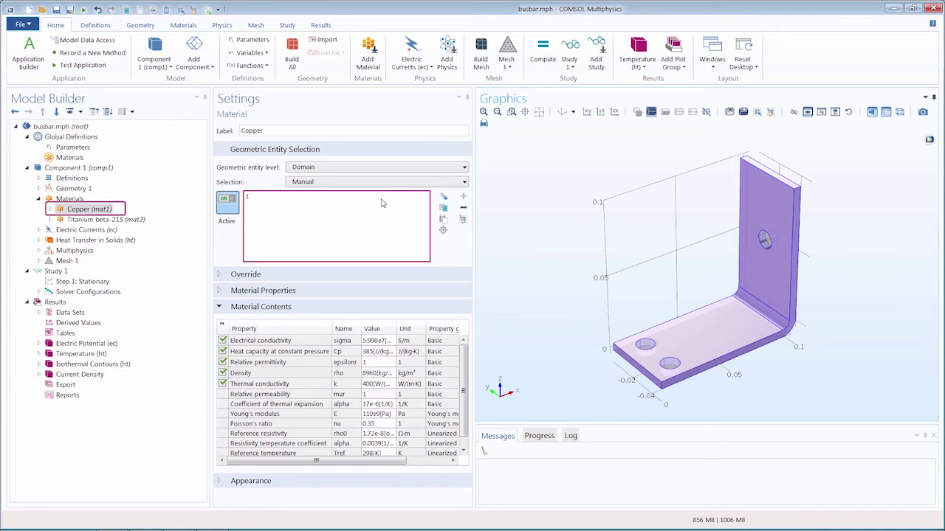
pyautogui.click(511, 112)
pyautogui.moveTo(592, 306); pyautogui.dragTo(679, 411)
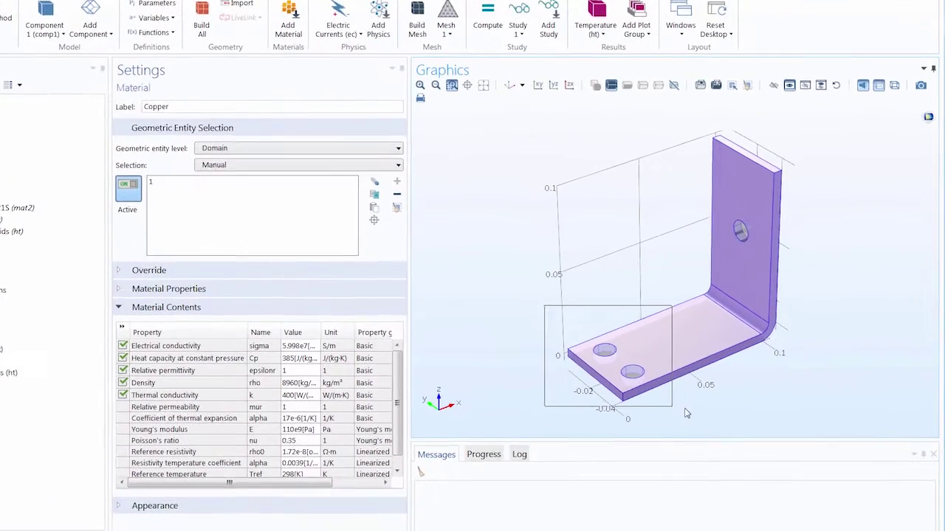
pyautogui.moveTo(670, 386); pyautogui.dragTo(604, 345, button='right')
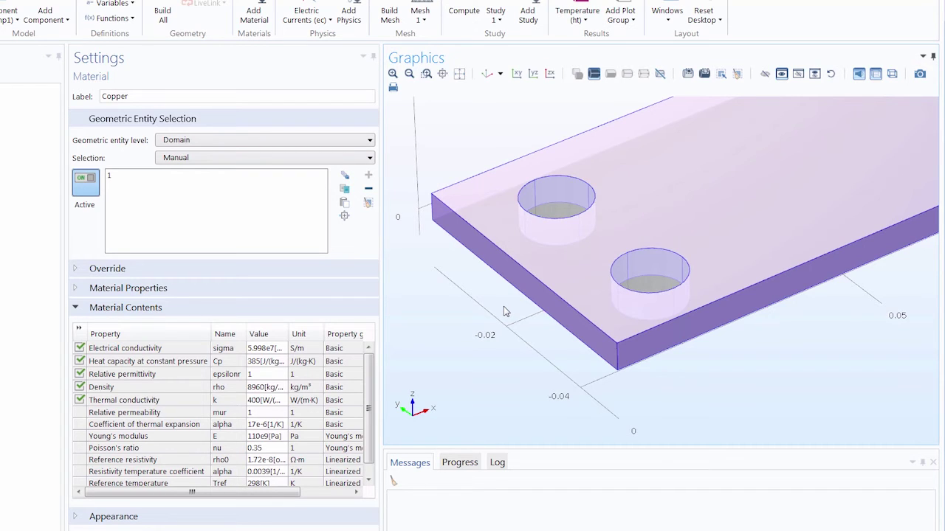
# Step: Clear Copper's domain selection and set its geometric entity level to Boundary
pyautogui.click(368, 202)
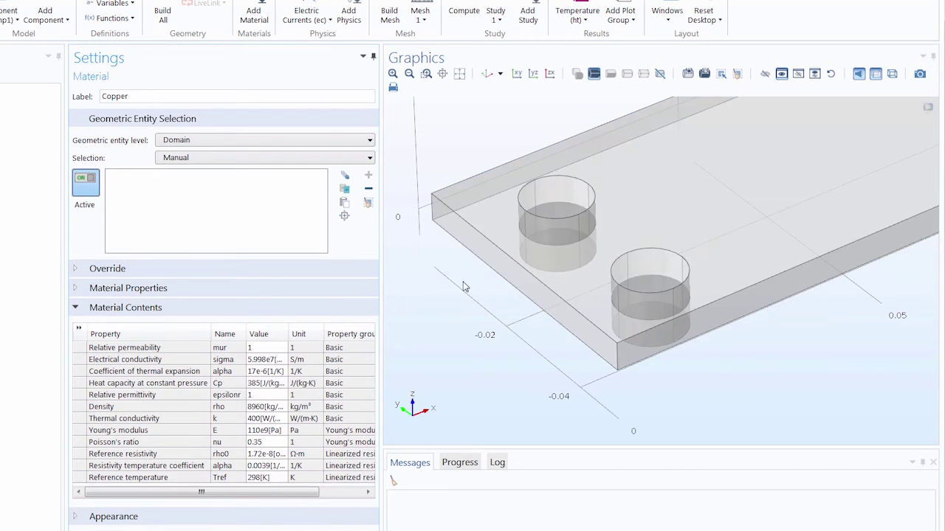
pyautogui.moveTo(466, 287); pyautogui.dragTo(526, 273)
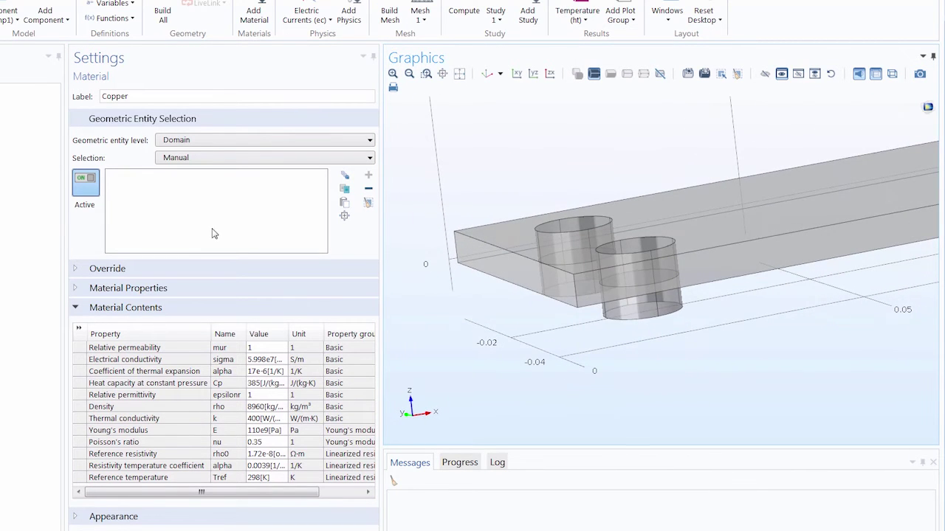
pyautogui.click(90, 192)
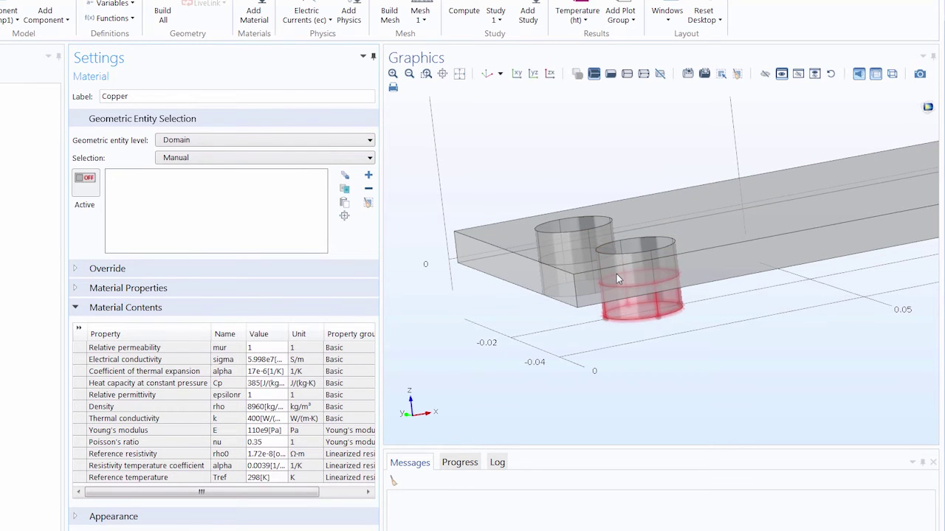
pyautogui.click(219, 140)
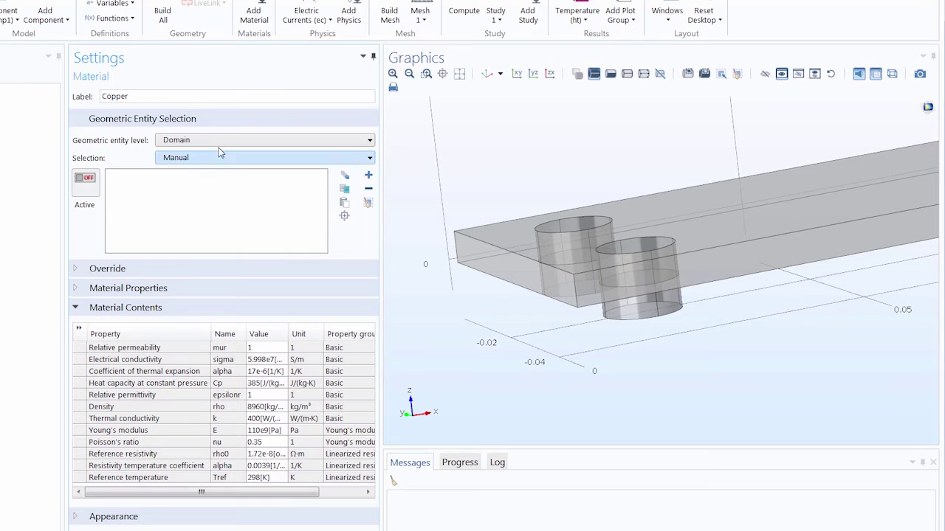
pyautogui.click(220, 163)
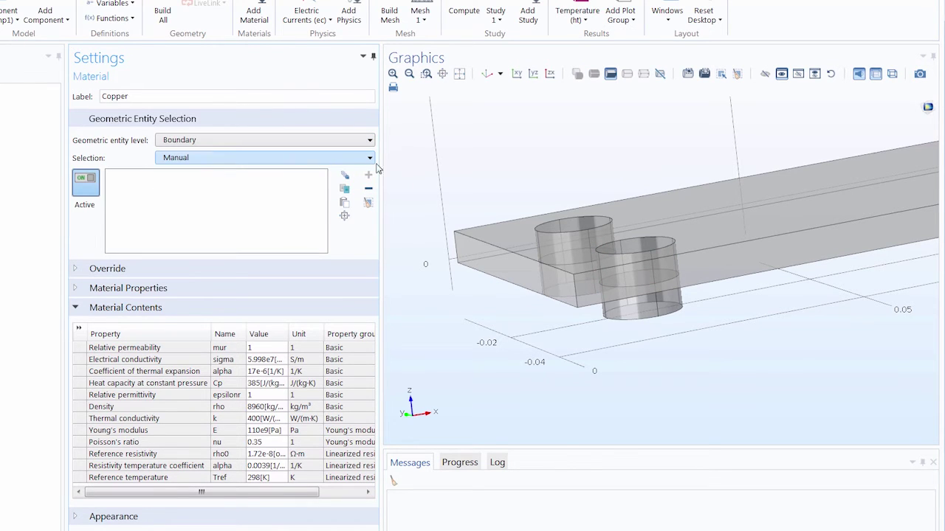
# Step: Scroll-select a bolt's inner ring, boundary 11, then render opaque and restore the default view
pyautogui.scroll(4, 632, 283)
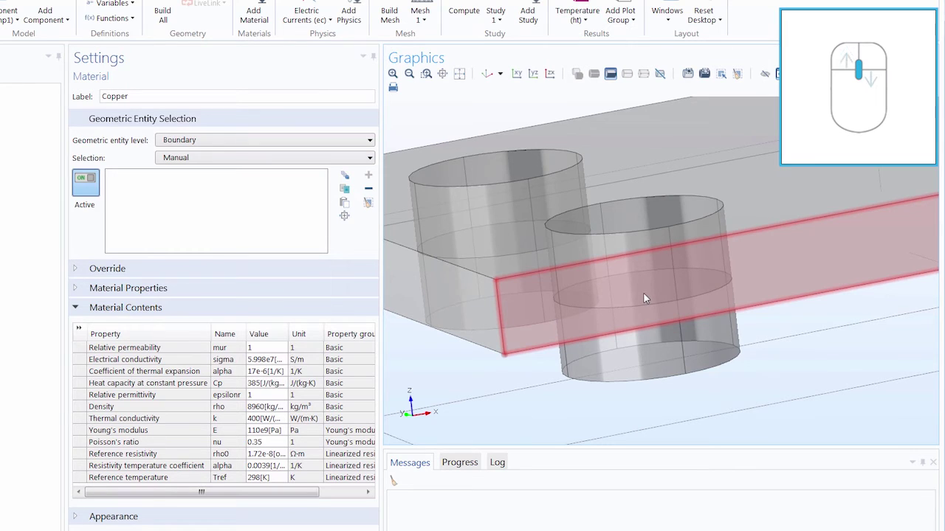
pyautogui.scroll(-1, 643, 292)
pyautogui.scroll(-1, 643, 294)
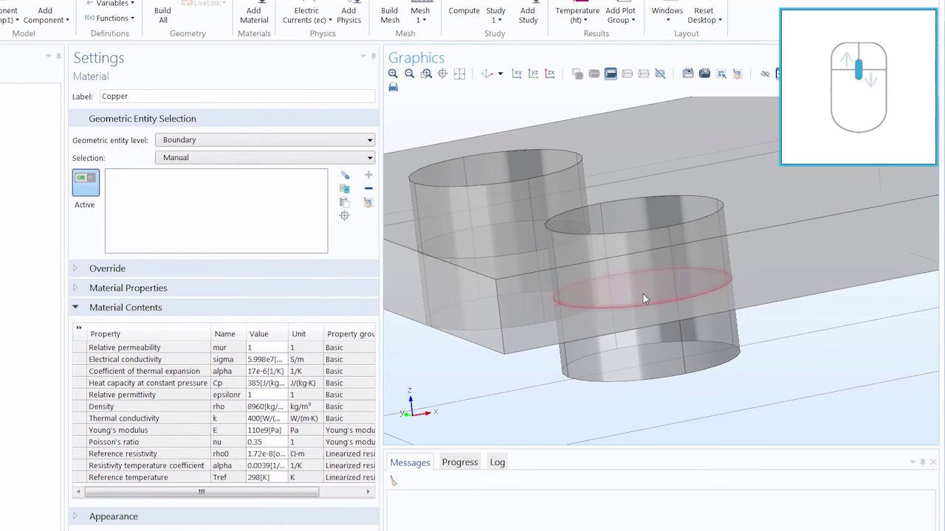
pyautogui.click(643, 294)
pyautogui.moveTo(643, 294)
pyautogui.mouseDown(button='right')
pyautogui.moveTo(637, 253)
pyautogui.moveTo(656, 295)
pyautogui.mouseUp(button='right')
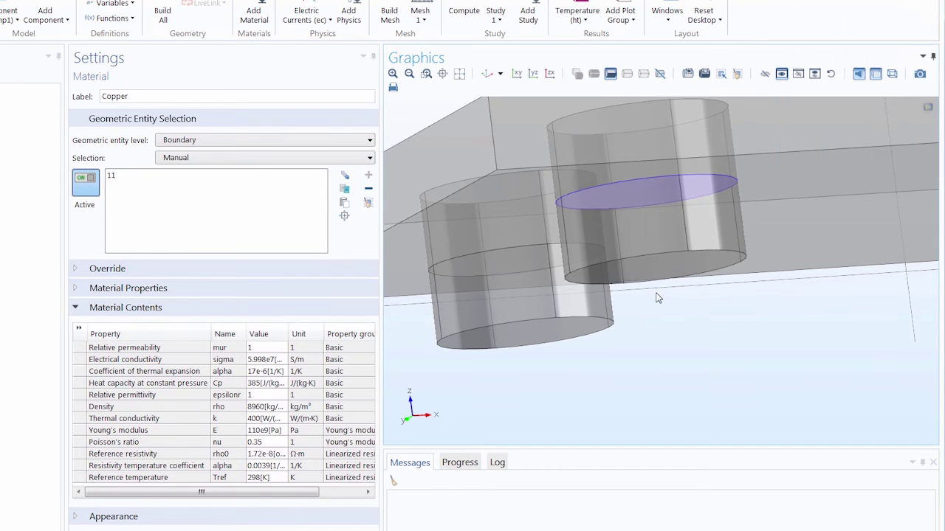
pyautogui.click(874, 78)
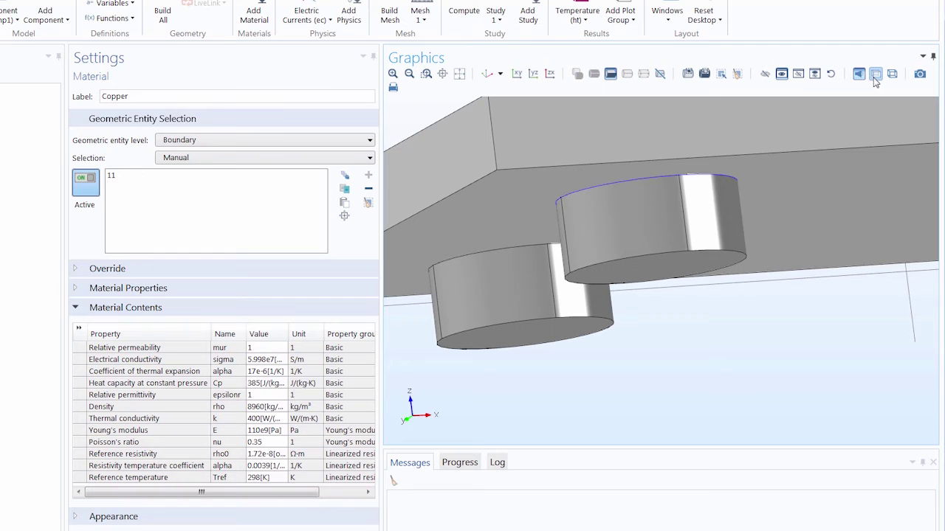
pyautogui.click(491, 78)
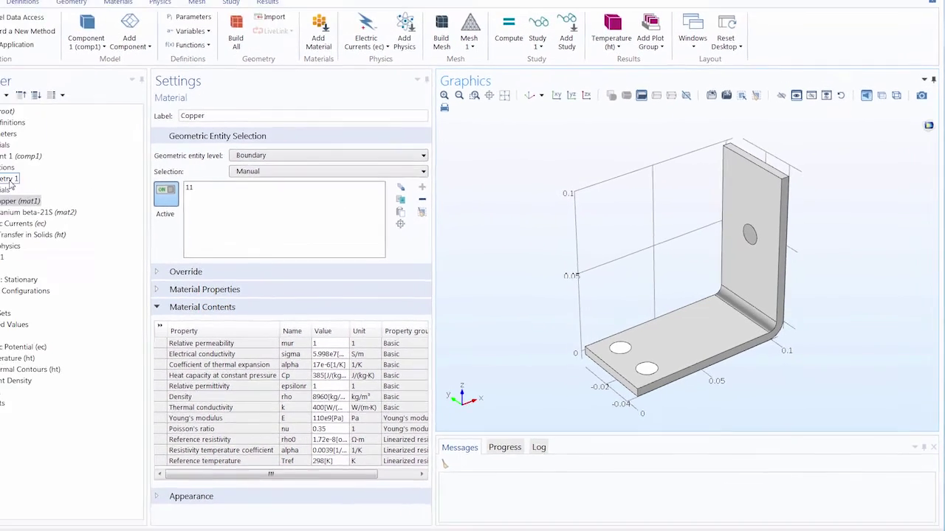
# Step: In Geometry 1, turn on Click and Hide and hide the faces over the upright and base holes
pyautogui.click(8, 181)
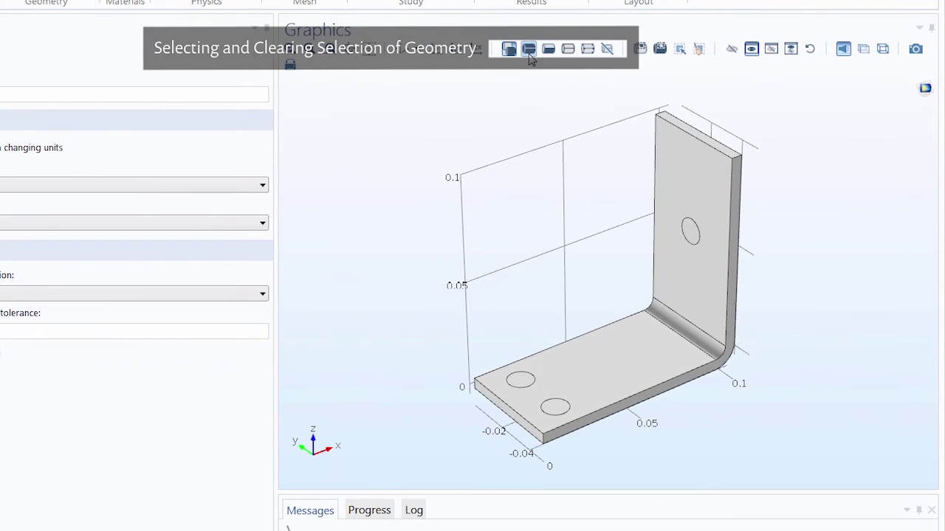
pyautogui.click(529, 52)
pyautogui.click(732, 49)
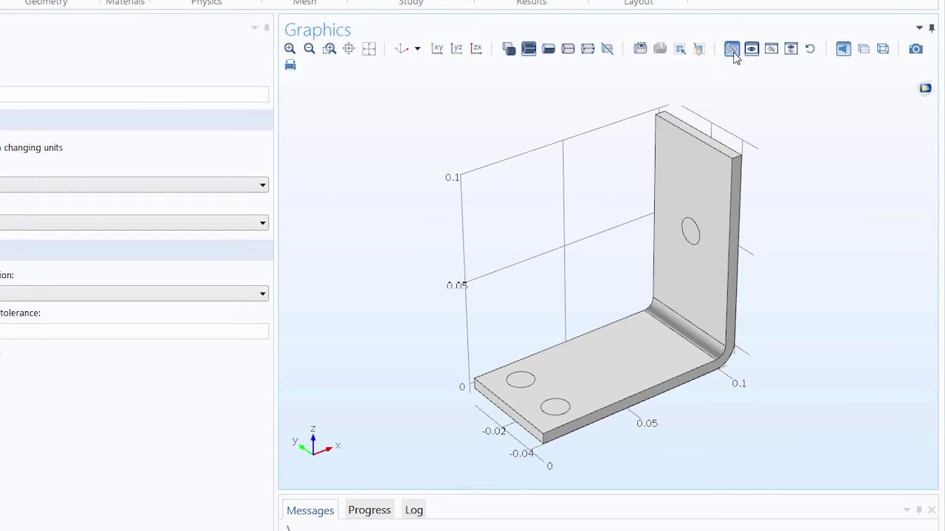
pyautogui.click(688, 232)
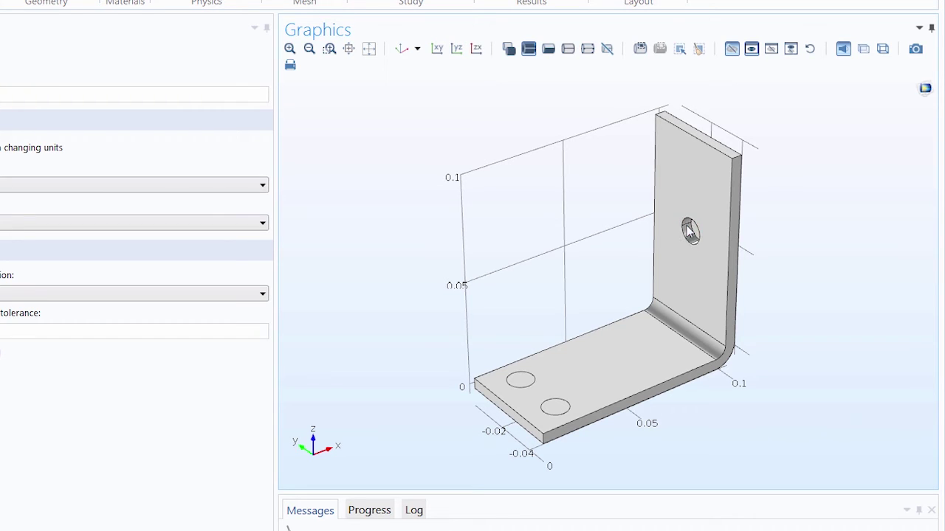
pyautogui.moveTo(777, 225); pyautogui.dragTo(700, 267)
pyautogui.moveTo(607, 263); pyautogui.dragTo(596, 244, button='right')
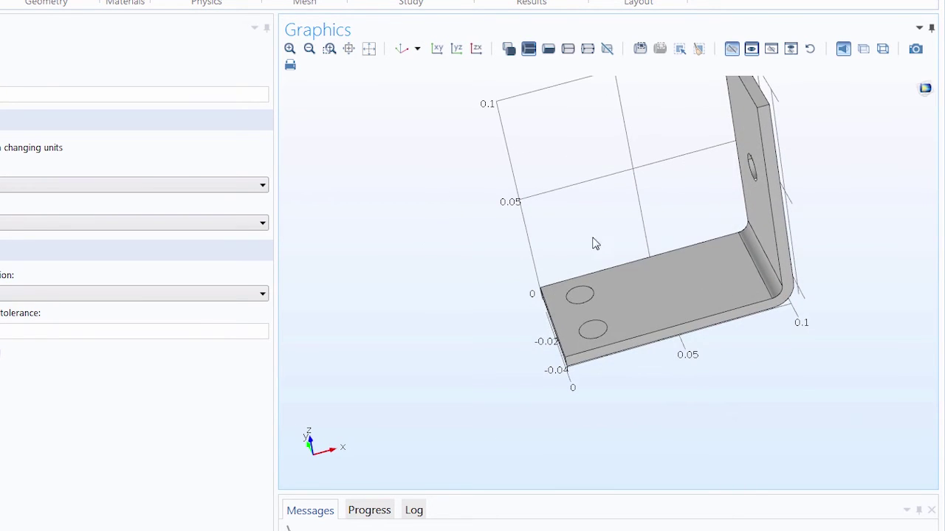
pyautogui.click(583, 295)
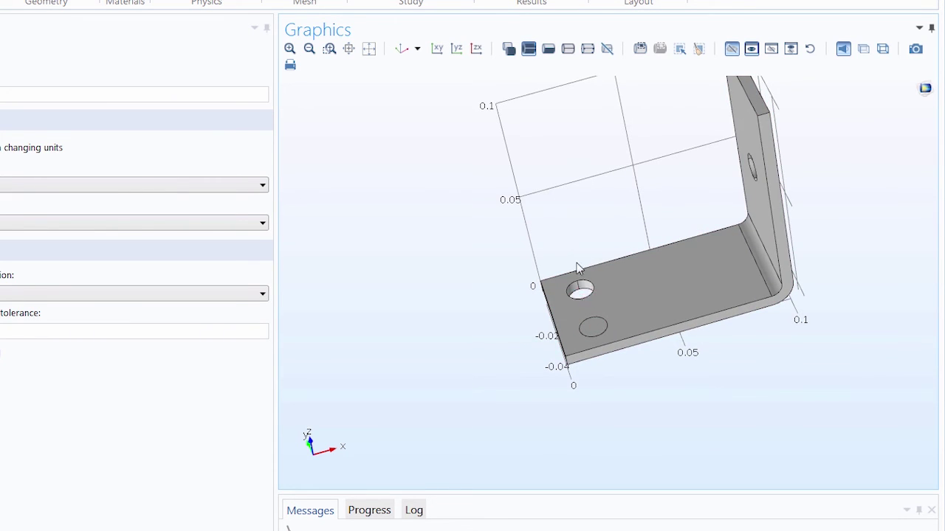
pyautogui.moveTo(578, 267); pyautogui.dragTo(569, 206)
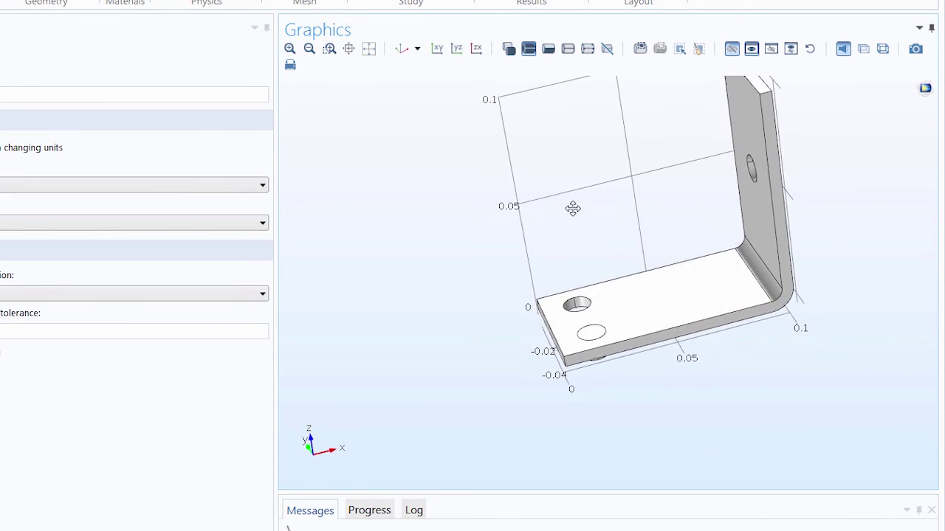
# Step: Switch to boundary picking and hide the base's flat top face, exposing the bolts
pyautogui.click(548, 49)
pyautogui.moveTo(622, 145); pyautogui.dragTo(626, 146)
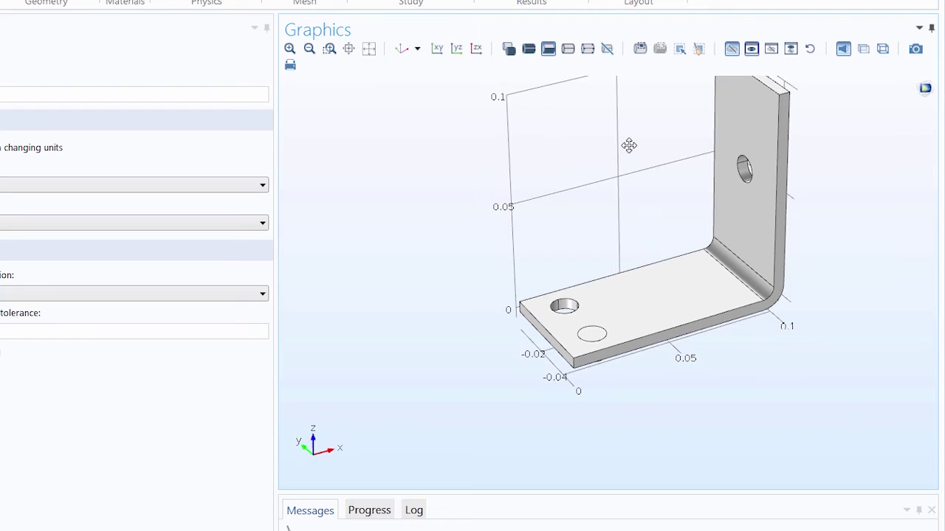
pyautogui.click(668, 280)
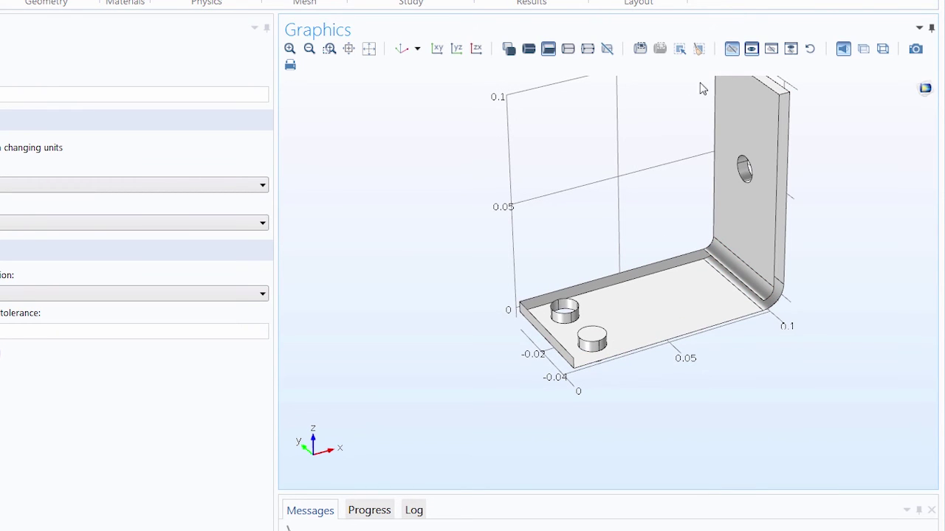
pyautogui.moveTo(680, 104); pyautogui.dragTo(651, 140, button='right')
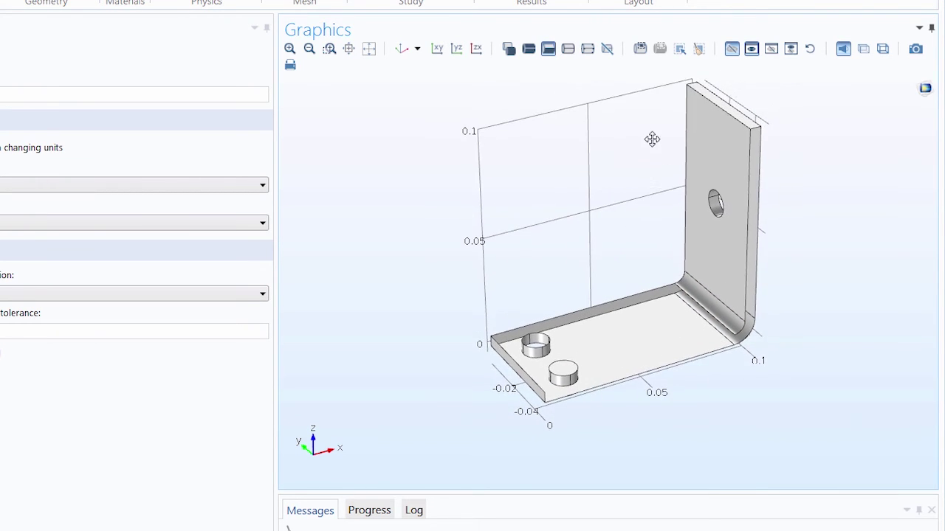
# Step: Turn off Click and Hide, view only the hidden faces, then show all geometry again
pyautogui.click(733, 52)
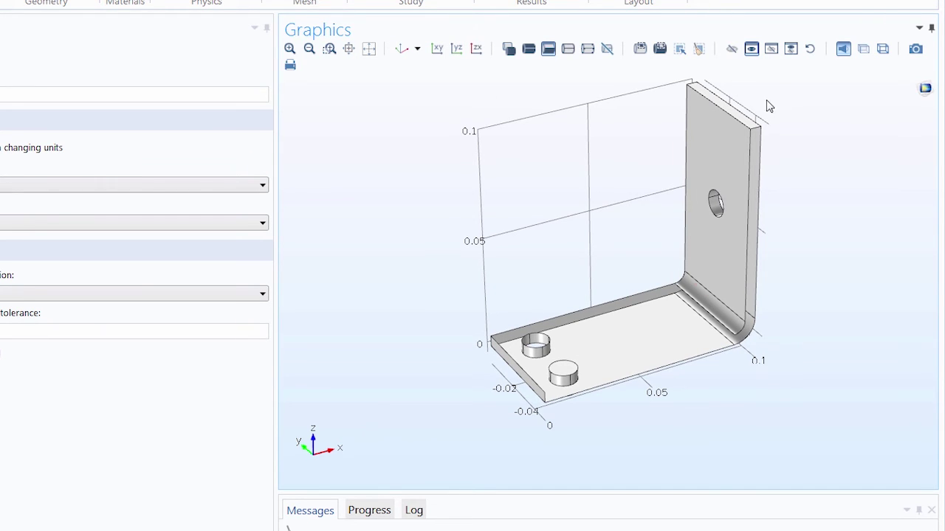
pyautogui.moveTo(528, 219); pyautogui.dragTo(541, 198)
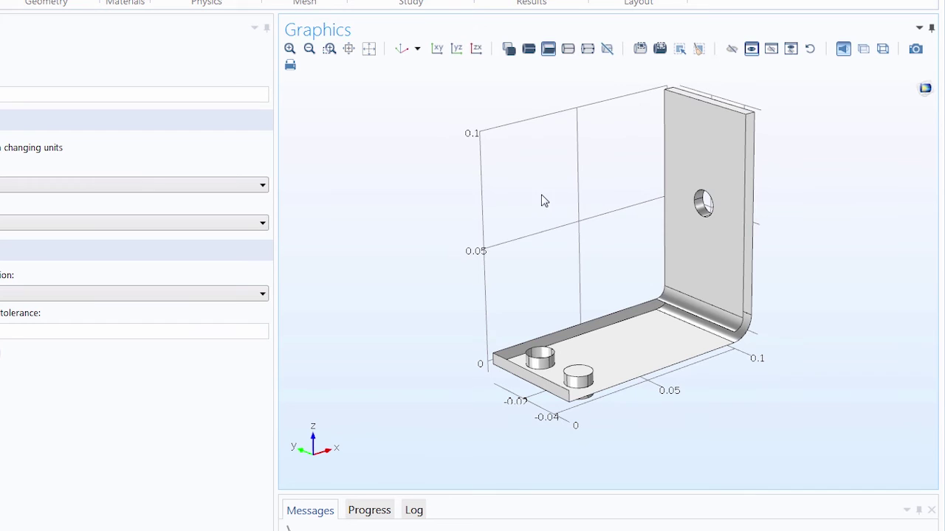
pyautogui.click(772, 50)
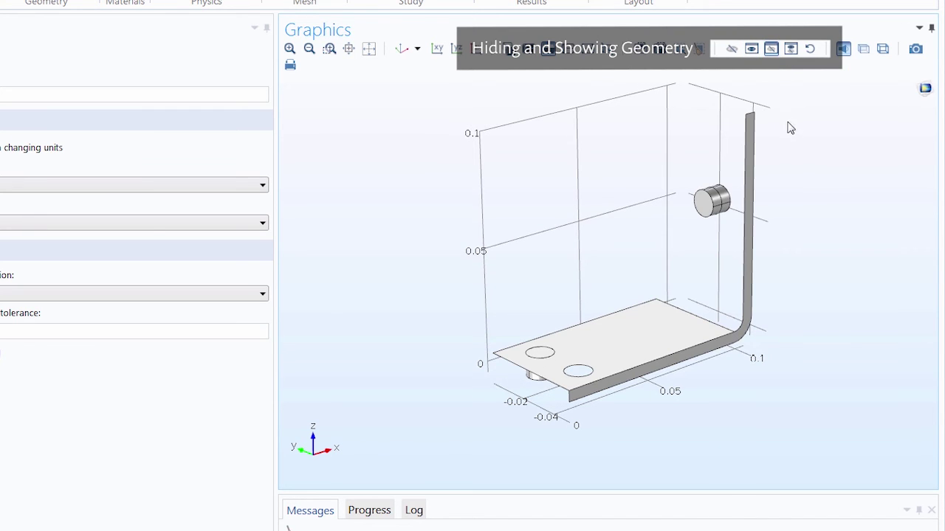
pyautogui.moveTo(788, 127)
pyautogui.mouseDown()
pyautogui.moveTo(802, 94)
pyautogui.moveTo(795, 116)
pyautogui.mouseUp()
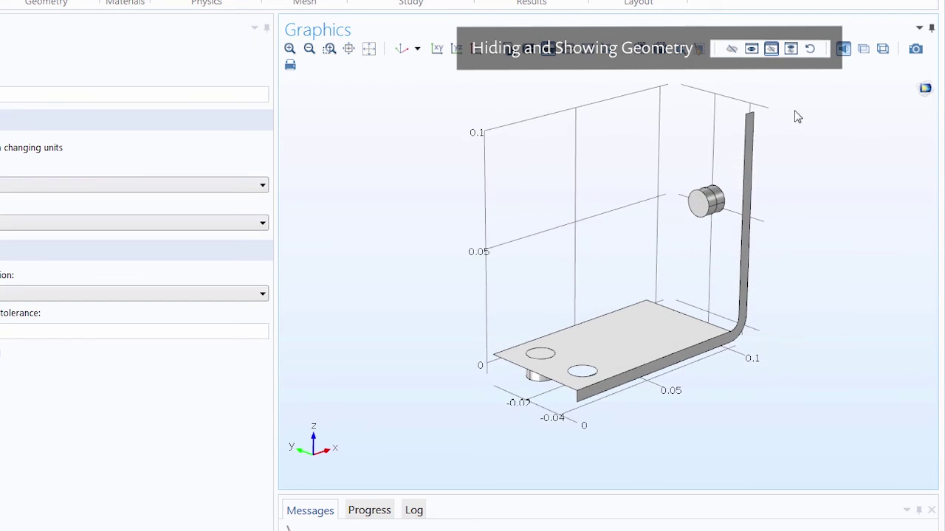
pyautogui.click(791, 50)
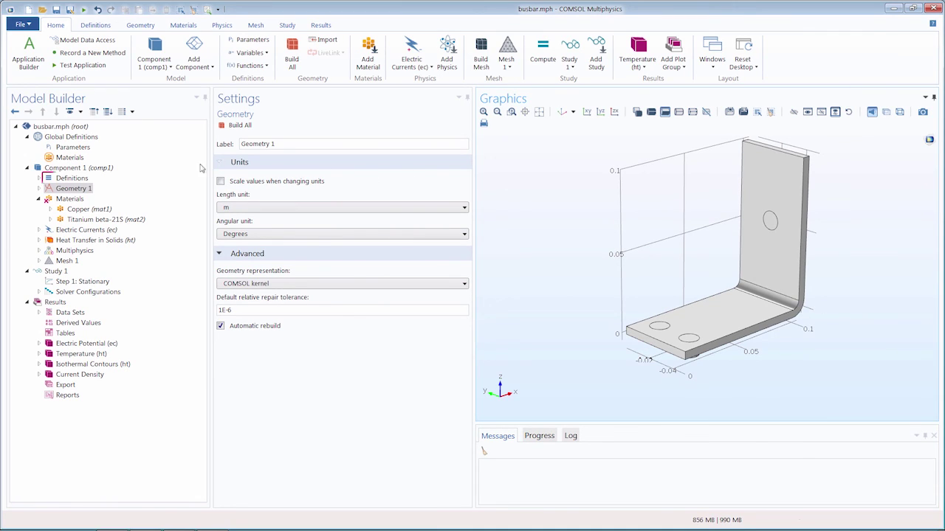
# Step: Expand Definitions > View 1 and inspect Hide Geometry Objects 1 and 2
pyautogui.click(38, 178)
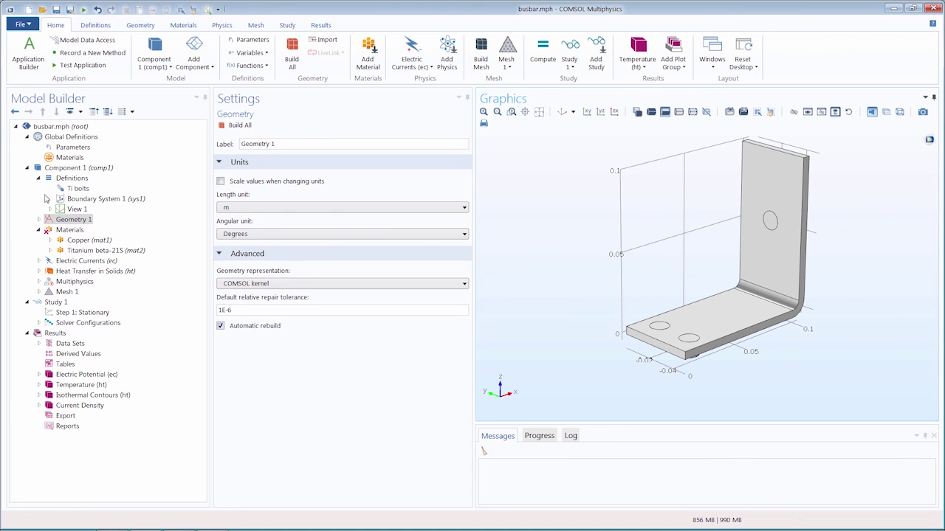
pyautogui.click(49, 209)
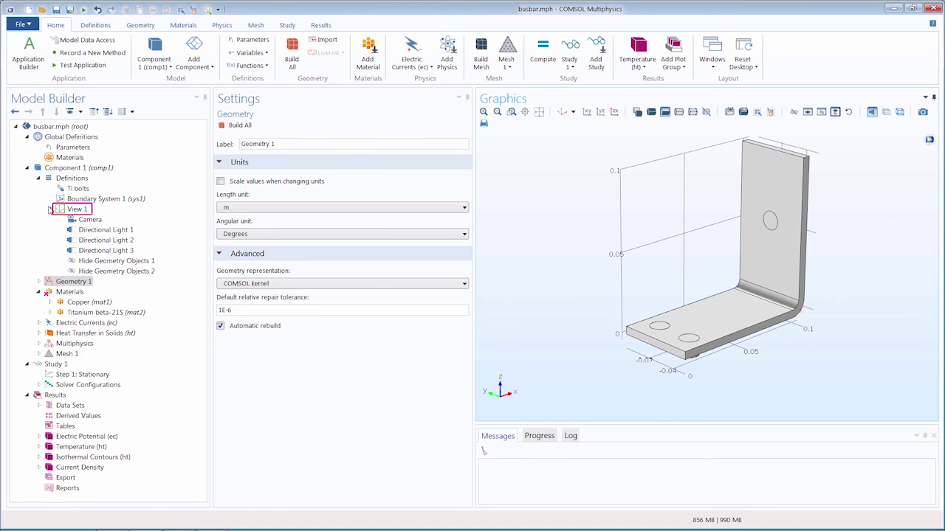
pyautogui.click(86, 262)
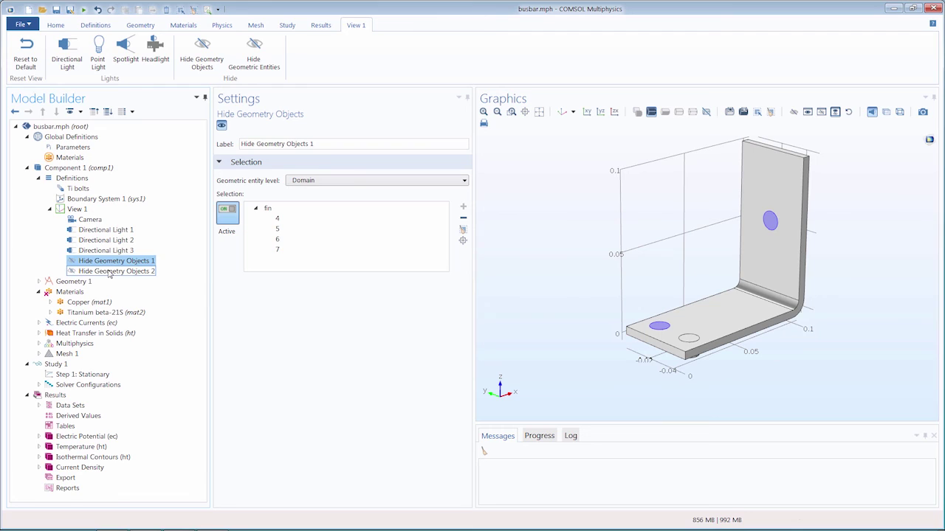
pyautogui.click(109, 271)
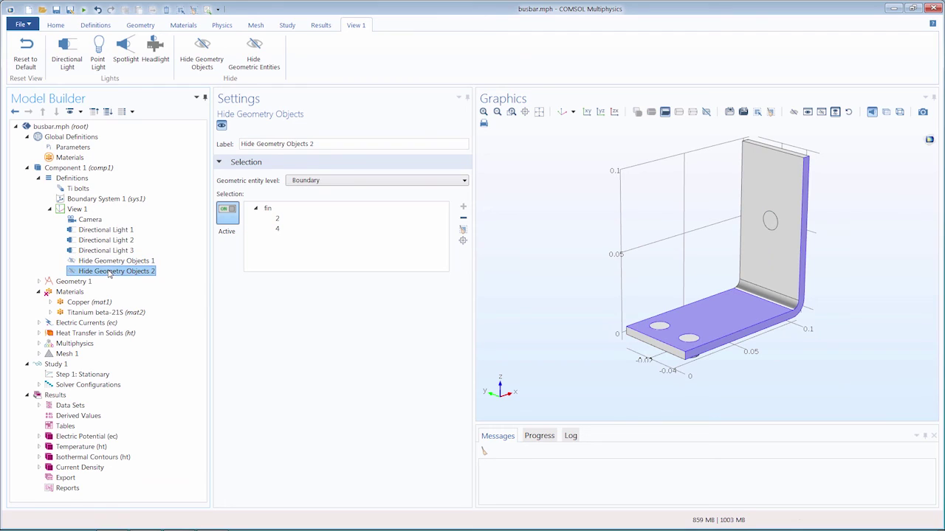
# Step: Add the bend face, boundary 29, to Hide Geometry Objects 2 alongside boundary 4
pyautogui.click(276, 219)
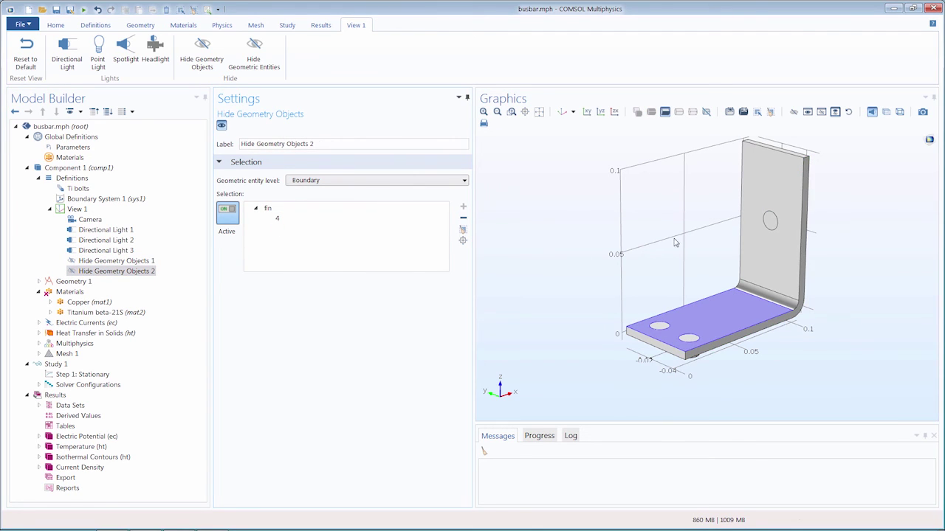
pyautogui.click(781, 298)
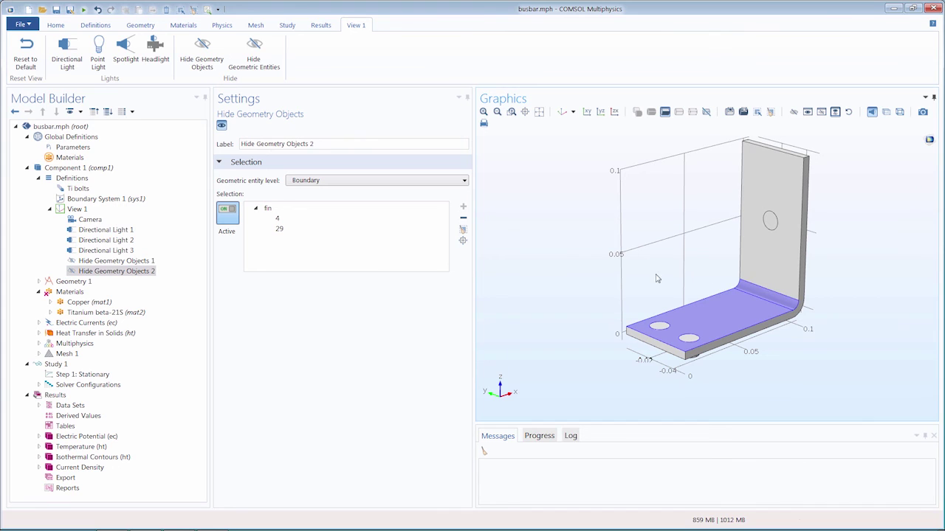
pyautogui.click(87, 282)
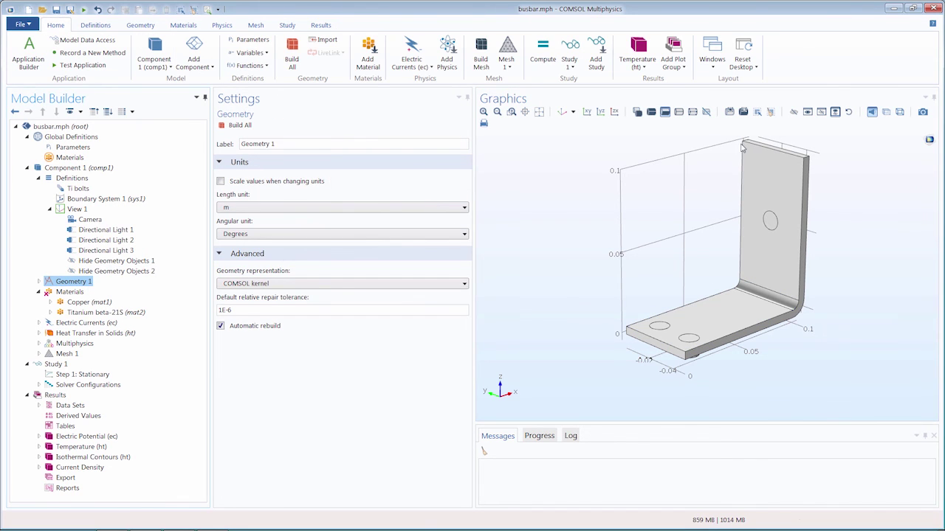
# Step: Reset Hiding so the stored hiding reapplies and both bolt cylinders show through
pyautogui.click(849, 112)
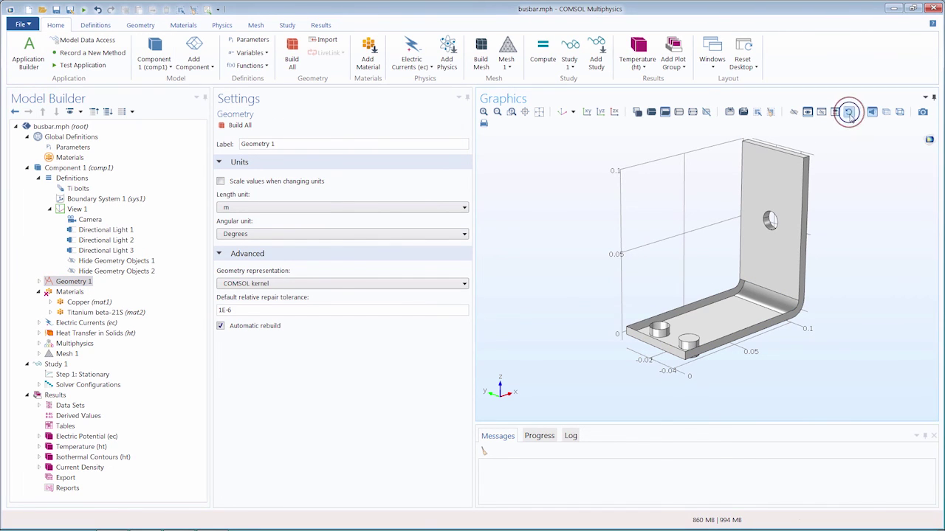